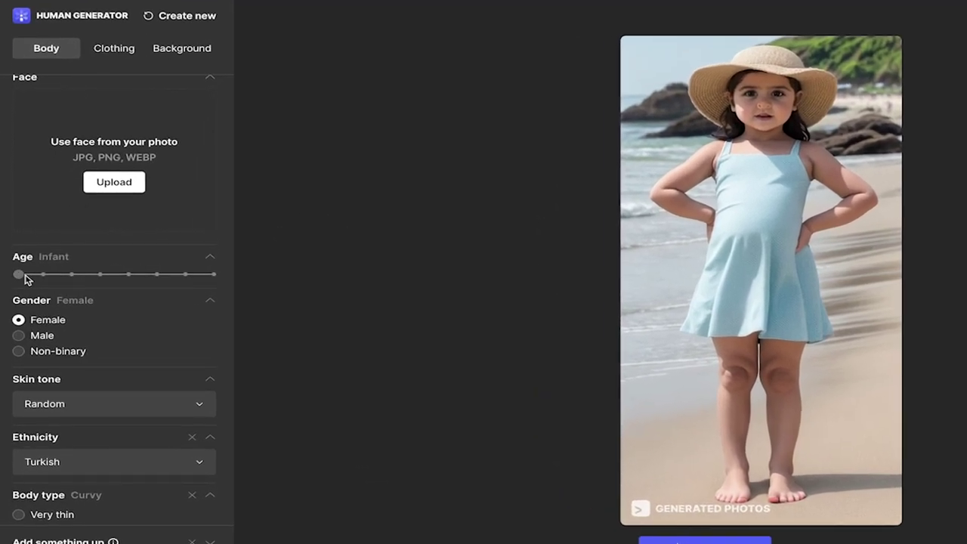
Move the Age slider to Young adult and regenerate the beach image with Update human
{"action": "left_click_drag", "start_coordinate": [21, 288], "coordinate": [105, 276]}
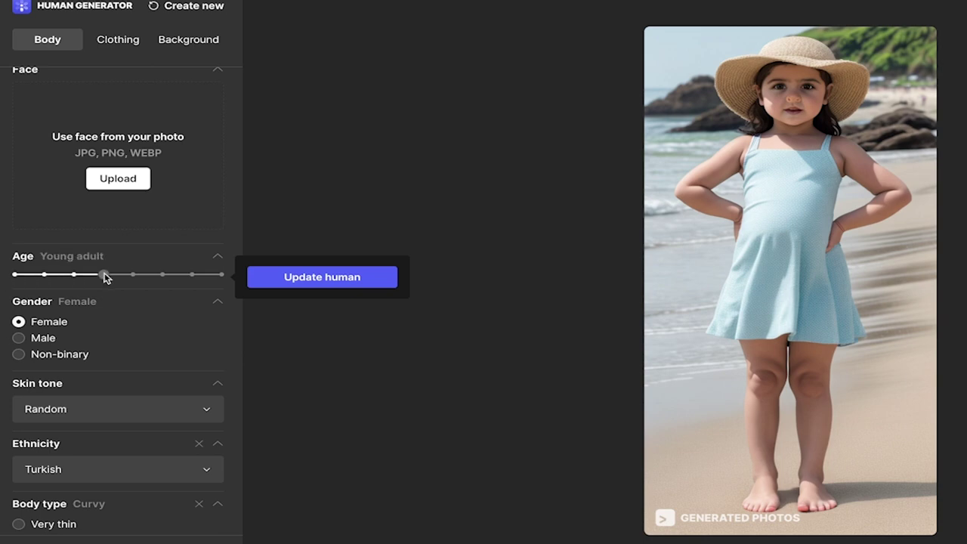
{"action": "left_click", "coordinate": [321, 281]}
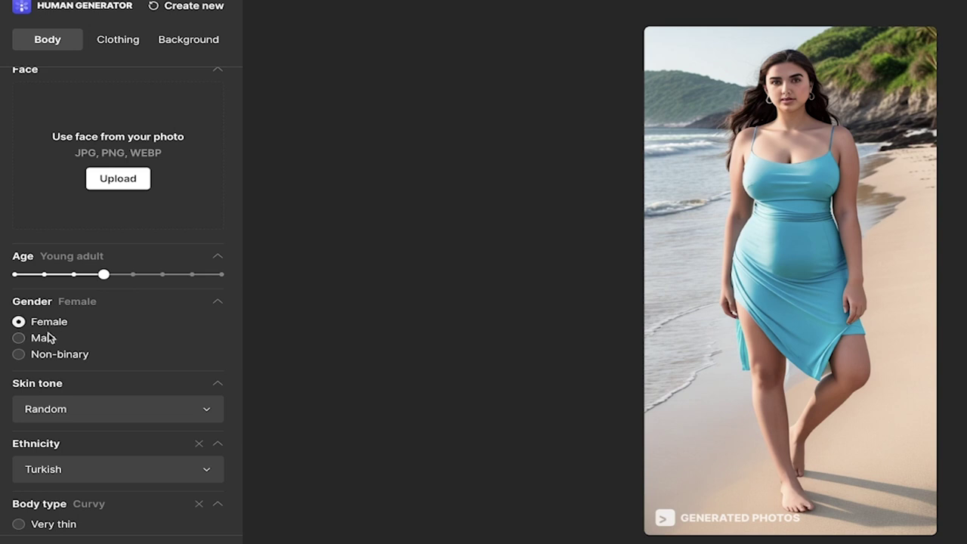
Set the skin tone to Dark Mahogany
{"action": "scroll", "coordinate": [50, 339], "scroll_direction": "down", "scroll_amount": 1}
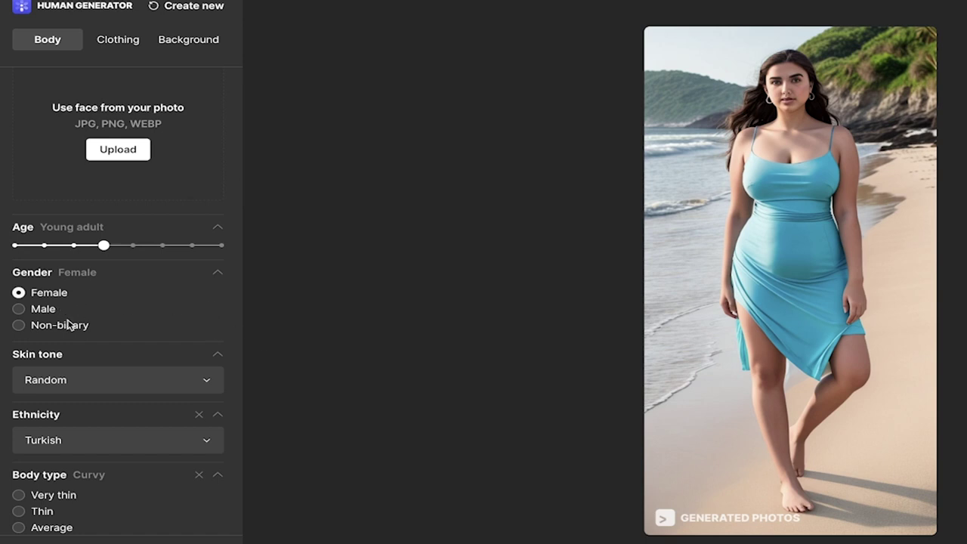
{"action": "scroll", "coordinate": [89, 352], "scroll_direction": "down", "scroll_amount": 1}
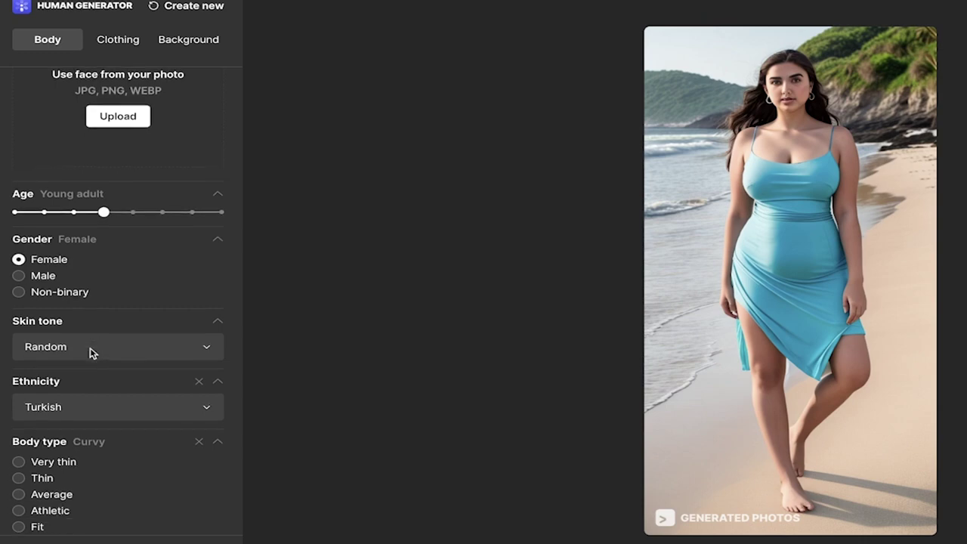
{"action": "scroll", "coordinate": [93, 352], "scroll_direction": "down", "scroll_amount": 1}
{"action": "left_click", "coordinate": [106, 320]}
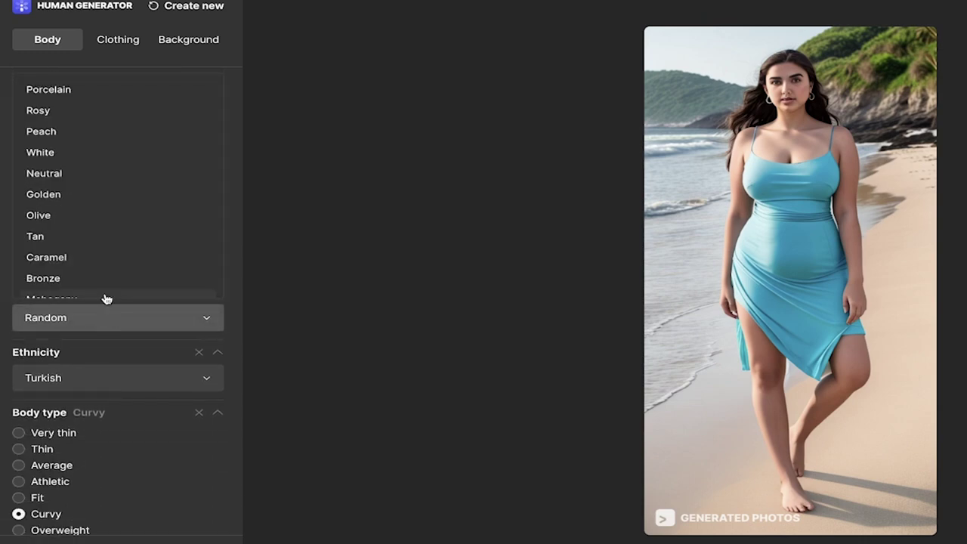
{"action": "scroll", "coordinate": [91, 211], "scroll_direction": "up", "scroll_amount": 2}
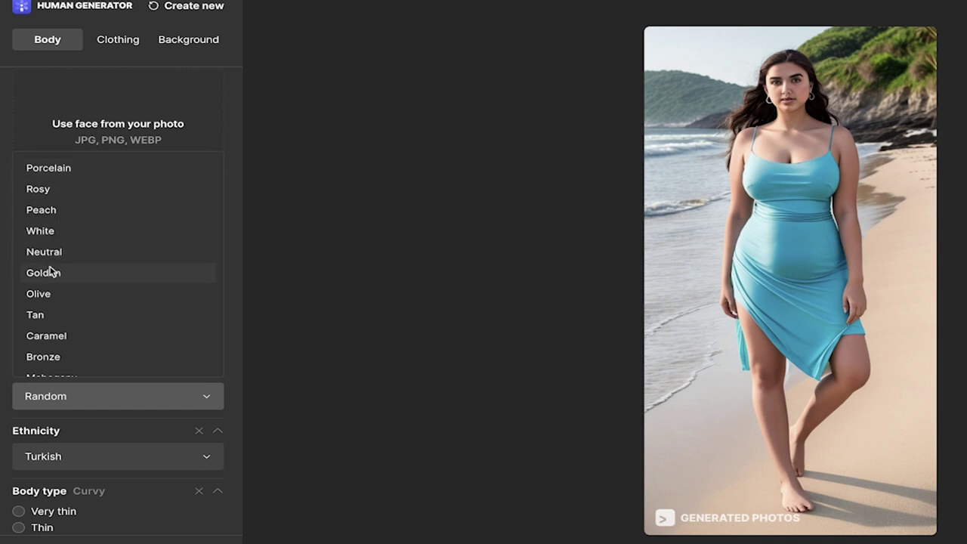
{"action": "scroll", "coordinate": [50, 272], "scroll_direction": "down", "scroll_amount": 2}
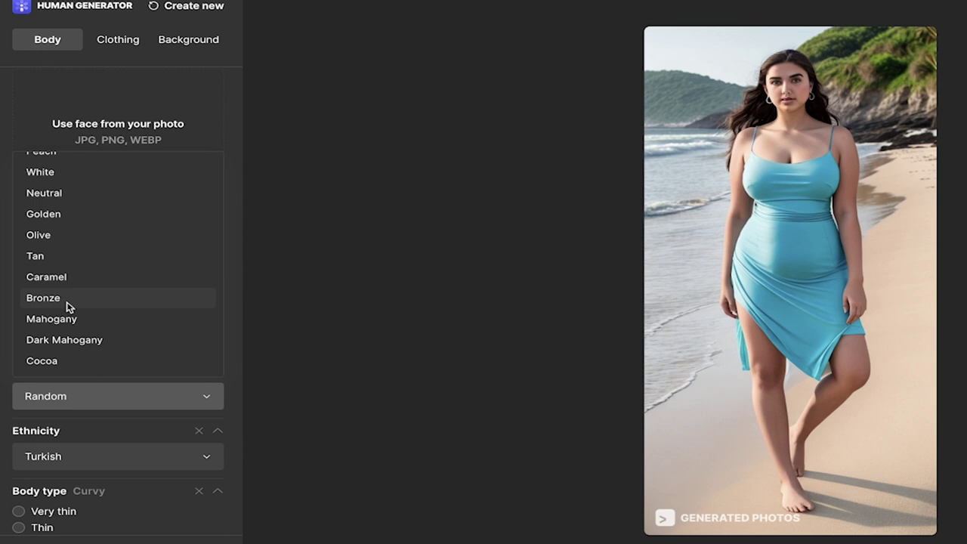
{"action": "left_click", "coordinate": [71, 341]}
Change the ethnicity from Turkish to Ugandan
{"action": "scroll", "coordinate": [186, 338], "scroll_direction": "down", "scroll_amount": 2}
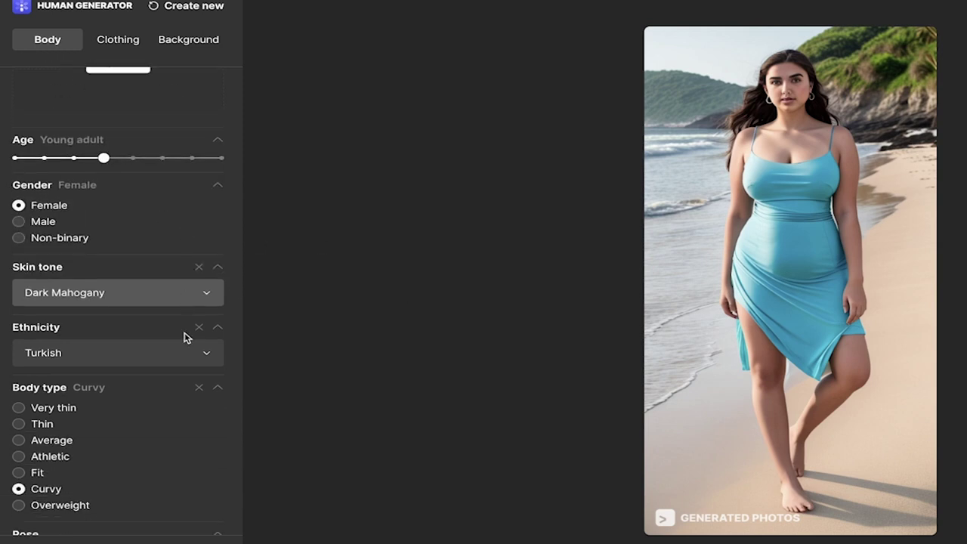
{"action": "left_click", "coordinate": [150, 354]}
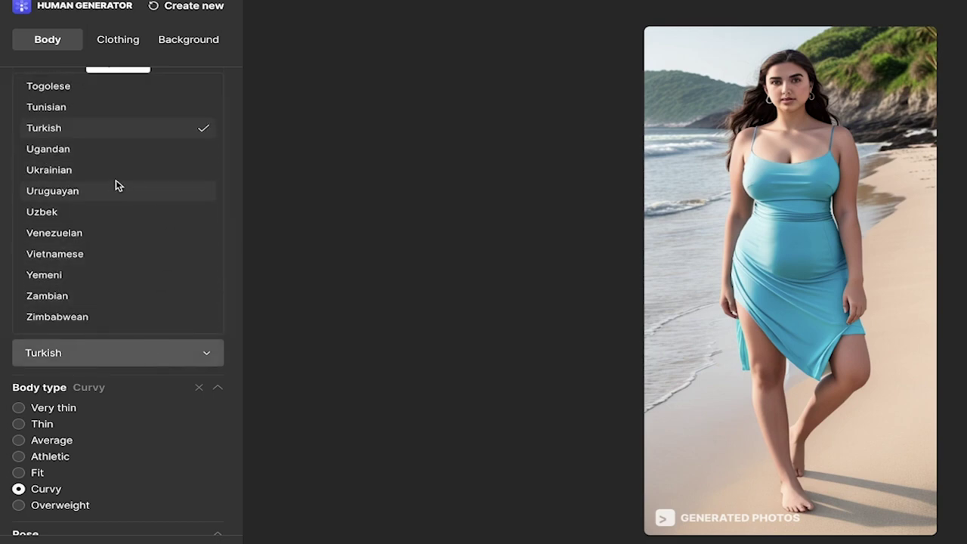
{"action": "scroll", "coordinate": [118, 183], "scroll_direction": "up", "scroll_amount": 1}
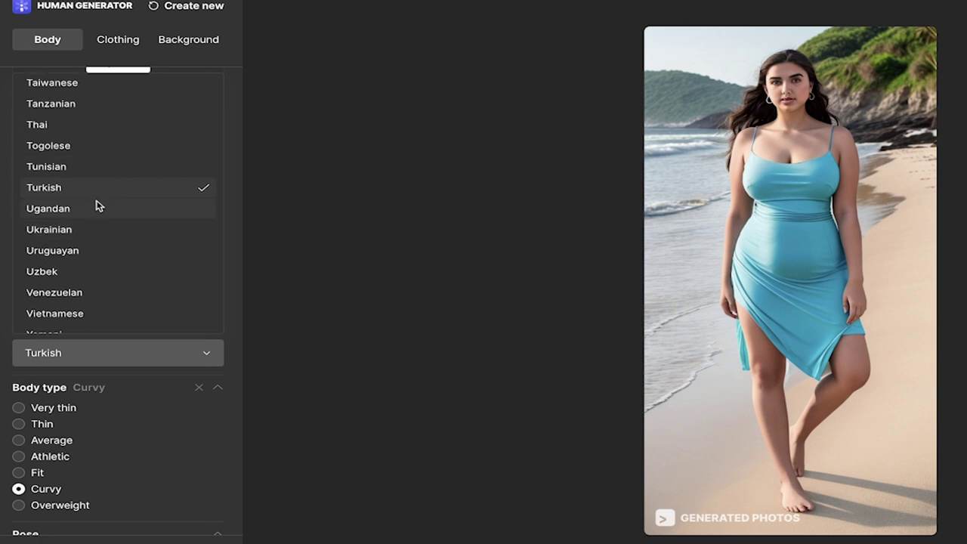
{"action": "left_click", "coordinate": [95, 207]}
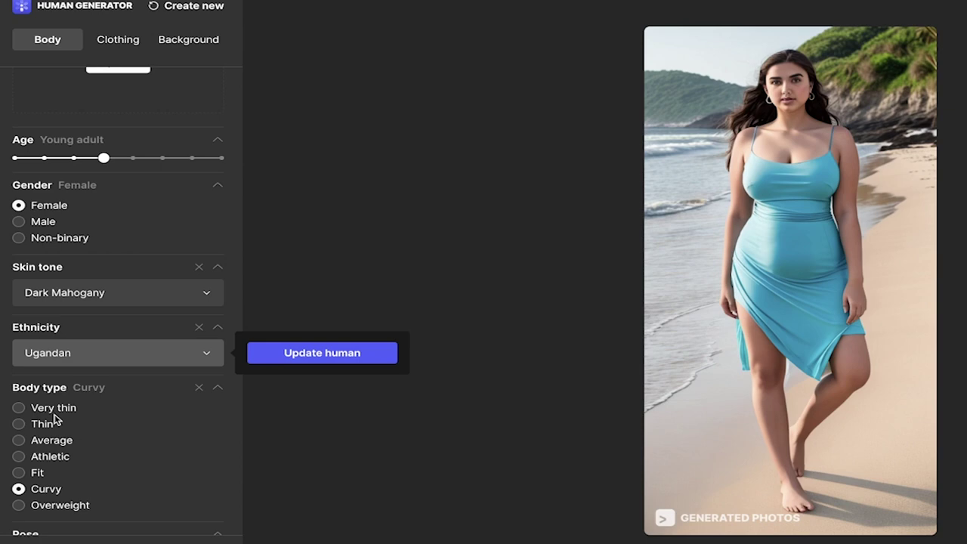
Choose the Athletic body type and the kneeling pose
{"action": "scroll", "coordinate": [58, 411], "scroll_direction": "down", "scroll_amount": 1}
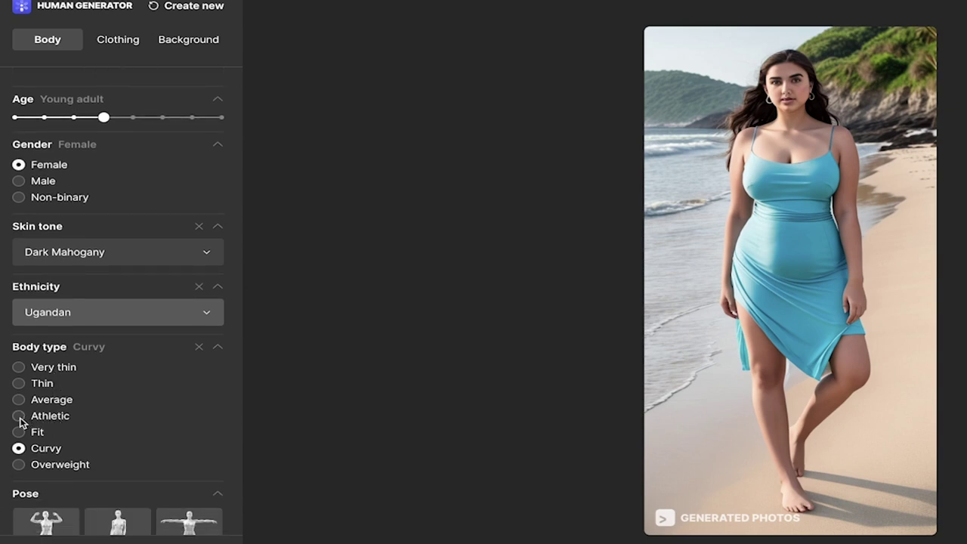
{"action": "left_click", "coordinate": [20, 417]}
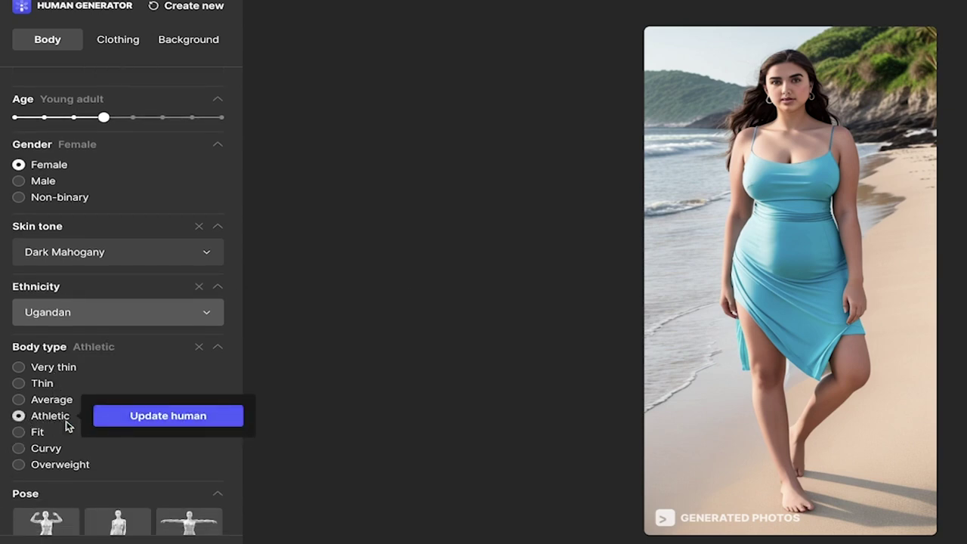
{"action": "scroll", "coordinate": [67, 424], "scroll_direction": "down", "scroll_amount": 6}
{"action": "scroll", "coordinate": [75, 265], "scroll_direction": "down", "scroll_amount": 1}
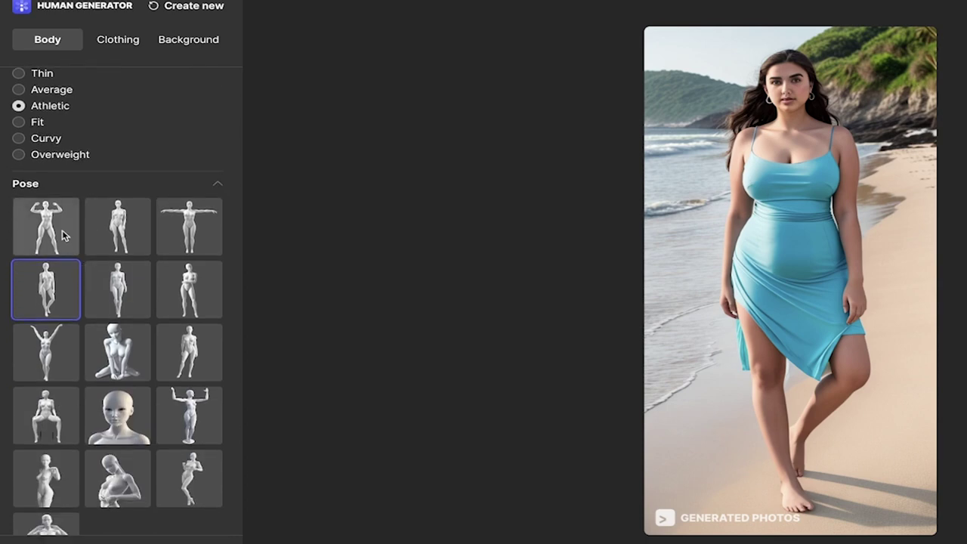
{"action": "scroll", "coordinate": [146, 275], "scroll_direction": "down", "scroll_amount": 1}
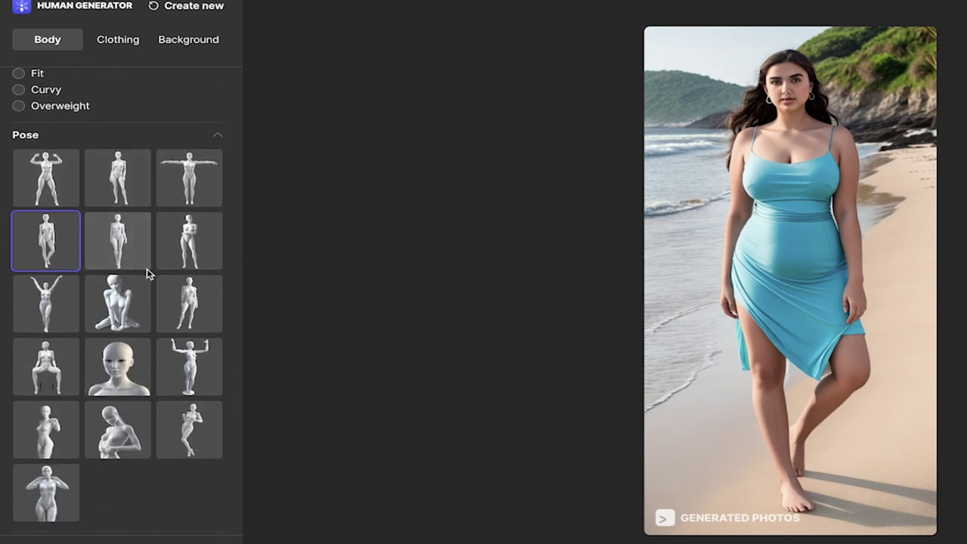
{"action": "left_click", "coordinate": [147, 303]}
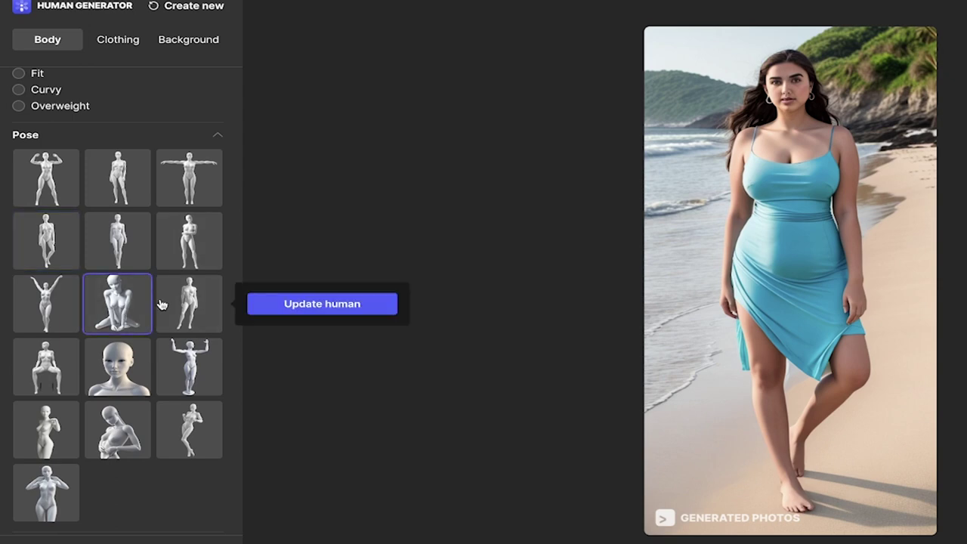
Give her a Bob haircut with Brown hair colour
{"action": "scroll", "coordinate": [128, 305], "scroll_direction": "down", "scroll_amount": 1}
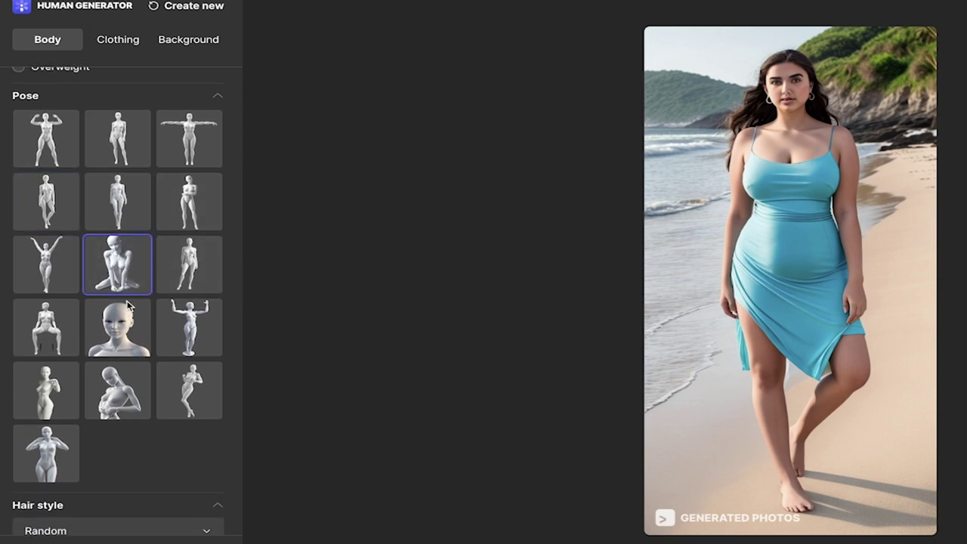
{"action": "scroll", "coordinate": [127, 304], "scroll_direction": "down", "scroll_amount": 2}
{"action": "left_click", "coordinate": [104, 456]}
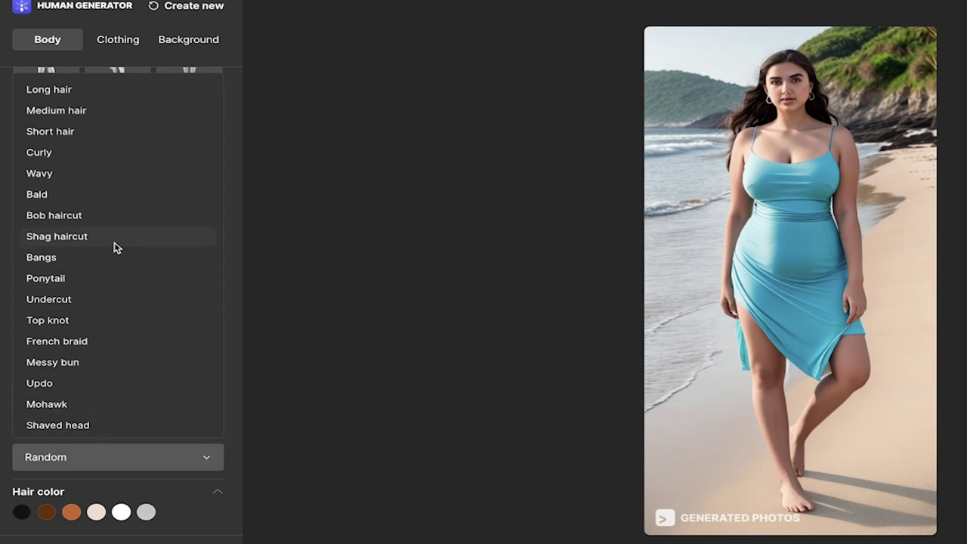
{"action": "left_click", "coordinate": [117, 216]}
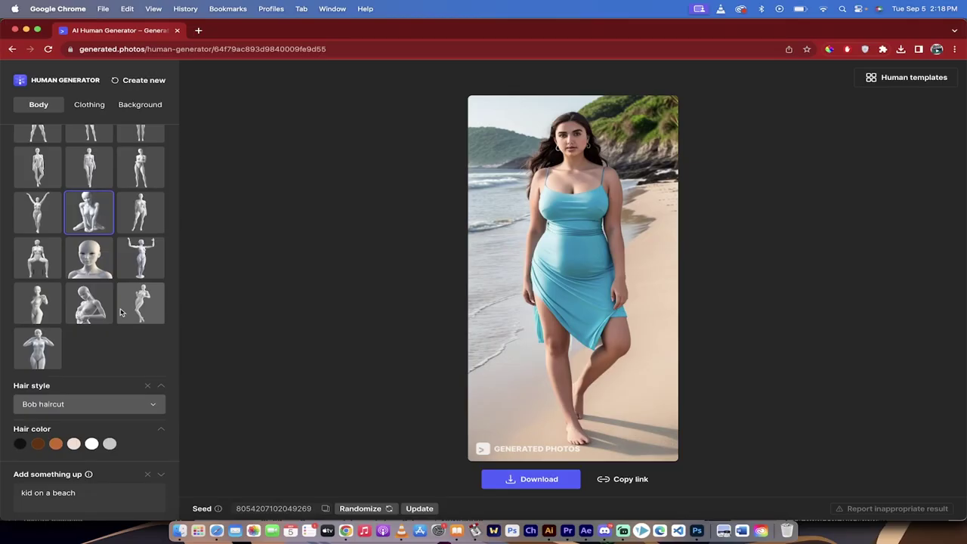
{"action": "left_click", "coordinate": [39, 444]}
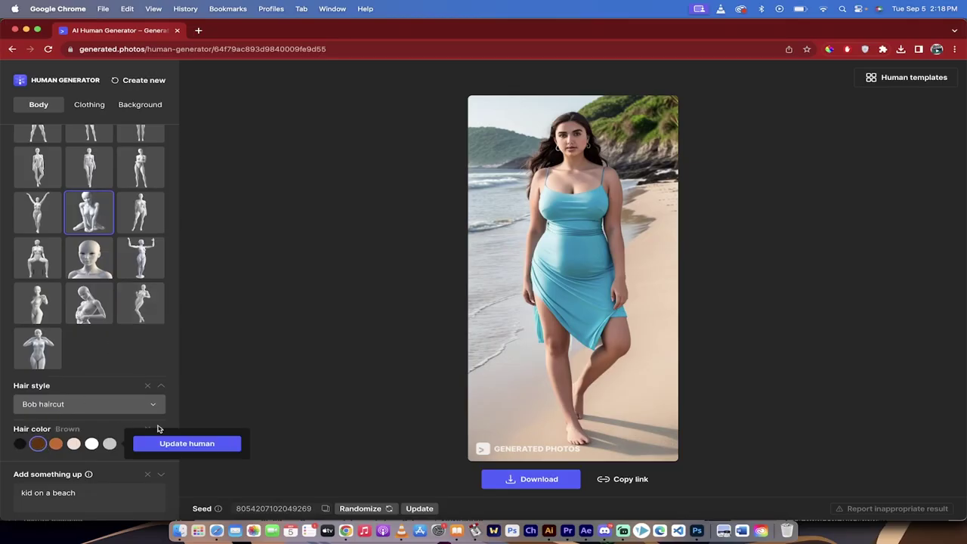
Replace the 'kid on a beach' description with 'wearing a blue dress, freckles'
{"action": "triple_click", "coordinate": [87, 500]}
{"action": "key", "text": "BackSpace"}
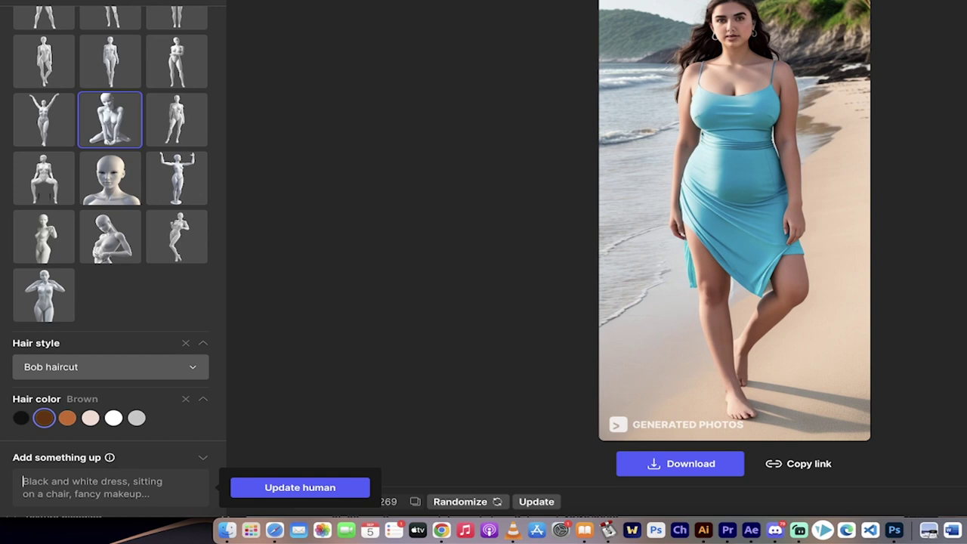
{"action": "type", "text": "a"}
{"action": "key", "text": "BackSpace"}
{"action": "type", "text": "wea"}
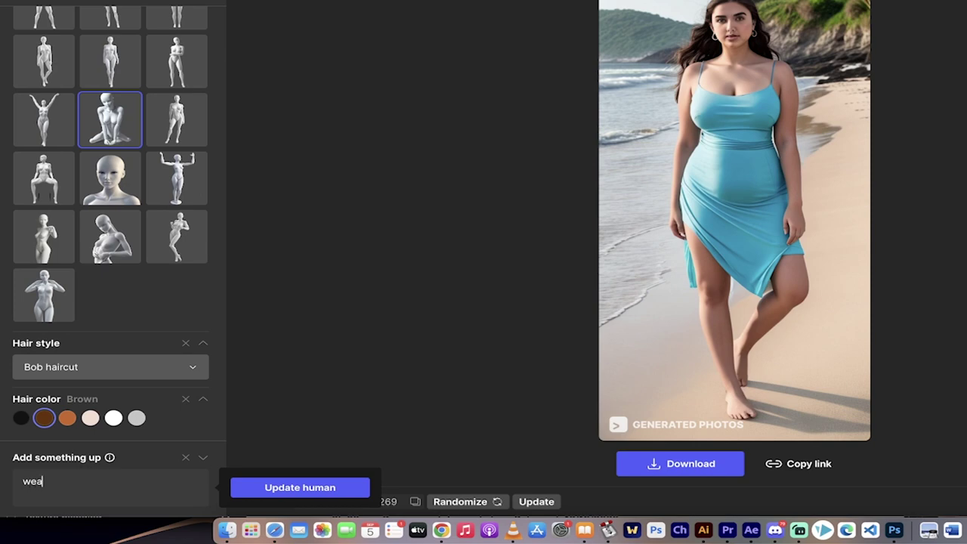
{"action": "type", "text": "ring a blue dress"}
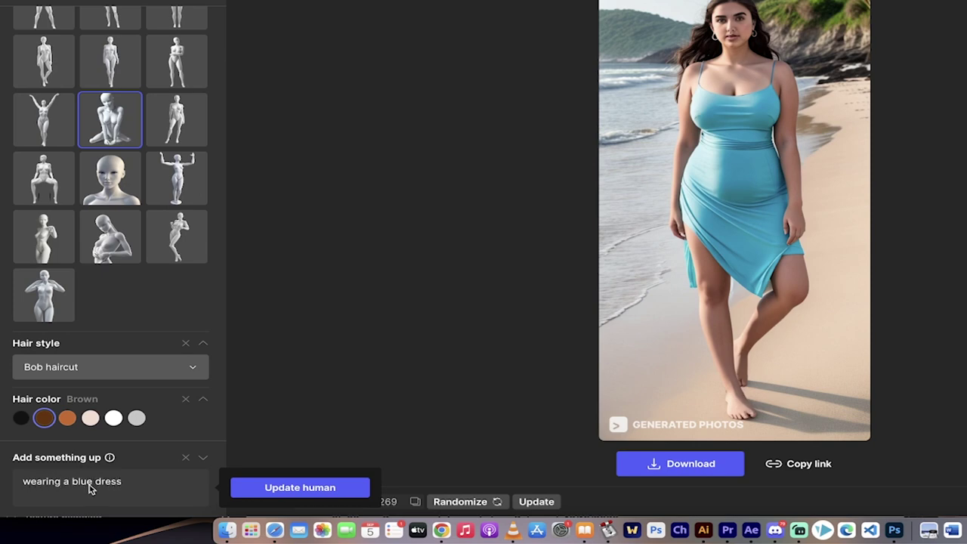
{"action": "type", "text": ", freckles"}
{"action": "scroll", "coordinate": [99, 259], "scroll_direction": "up", "scroll_amount": 1}
{"action": "scroll", "coordinate": [99, 259], "scroll_direction": "up", "scroll_amount": 5}
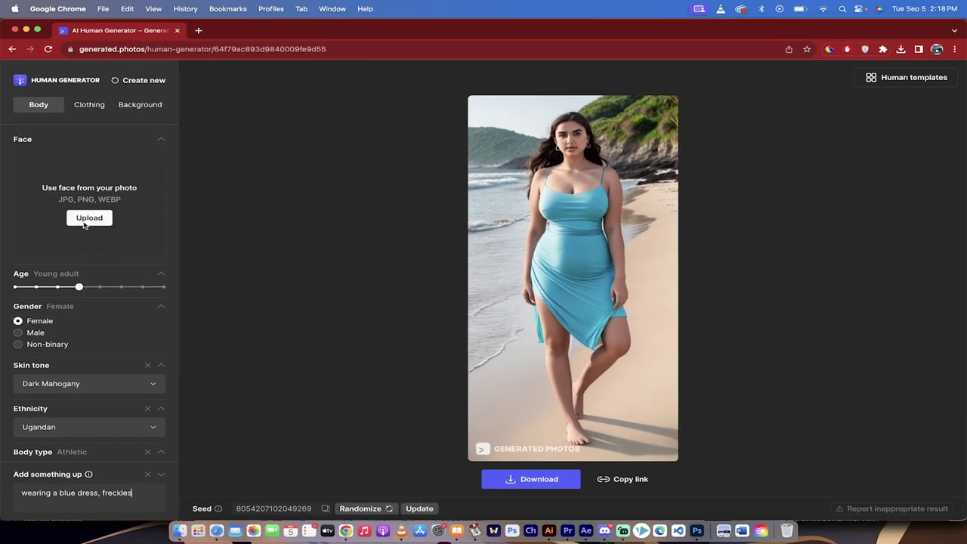
Drag 14.jpg from Finder's Pictures folder onto the Face upload area
{"action": "left_click", "coordinate": [179, 533]}
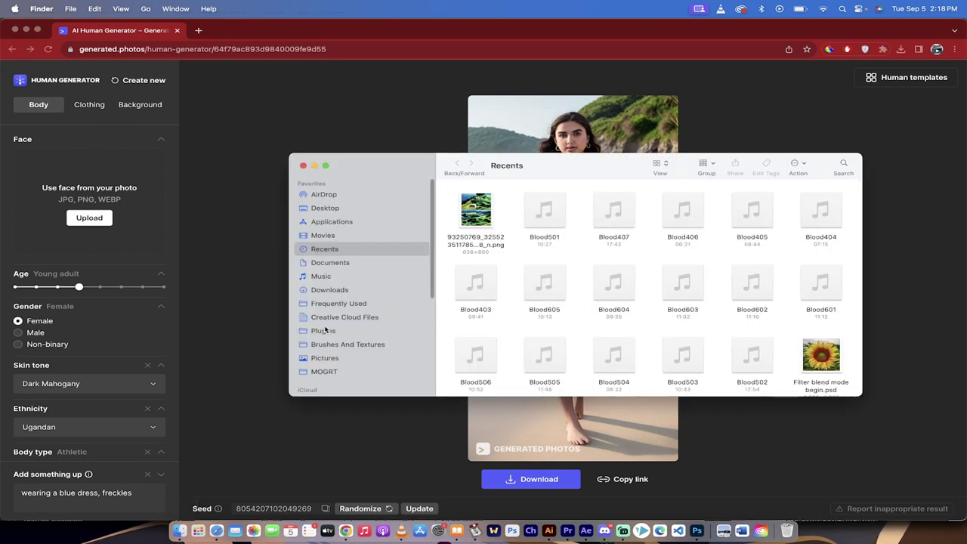
{"action": "left_click", "coordinate": [323, 357]}
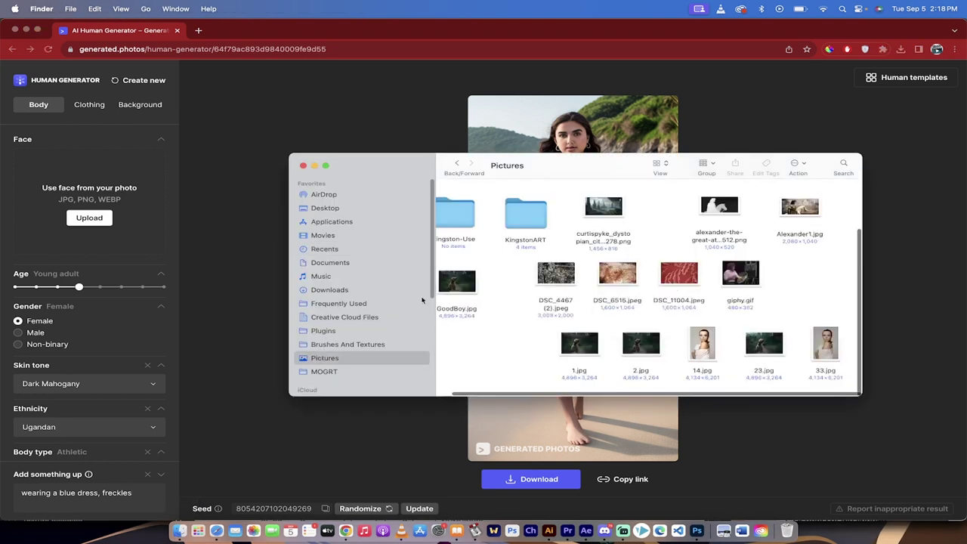
{"action": "left_click", "coordinate": [722, 355]}
{"action": "left_click_drag", "start_coordinate": [723, 357], "coordinate": [95, 209]}
{"action": "key", "text": "super+Tab"}
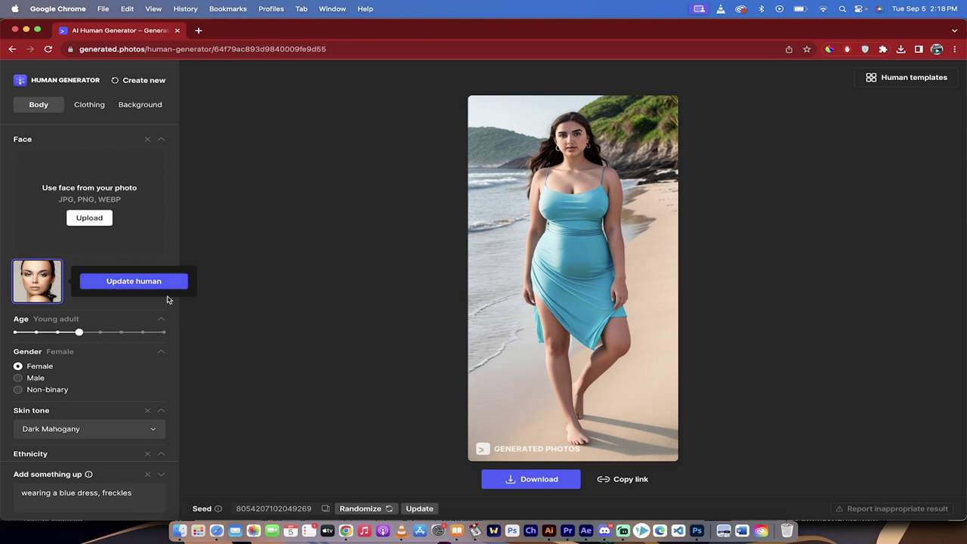
Run Update human to render the image with all new settings and the 14.jpg face
{"action": "left_click", "coordinate": [159, 283]}
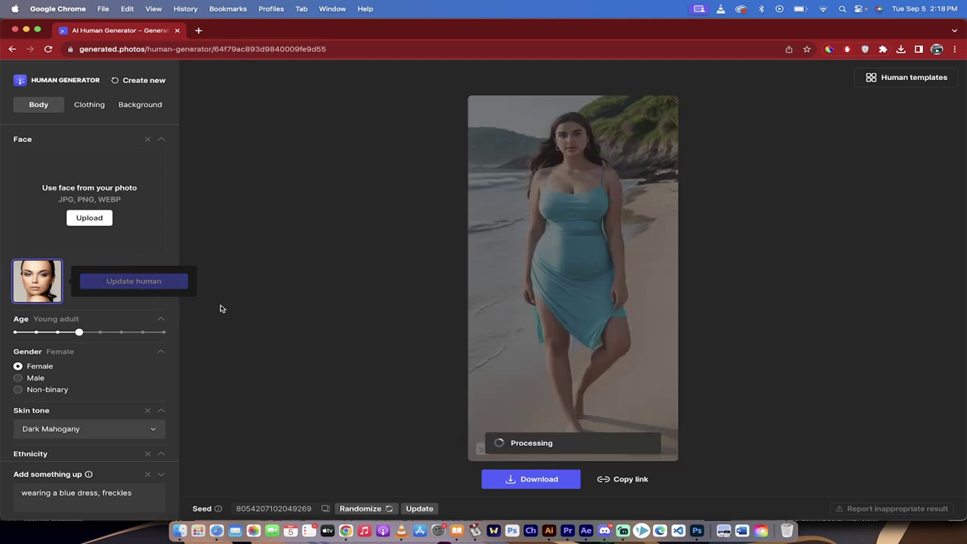